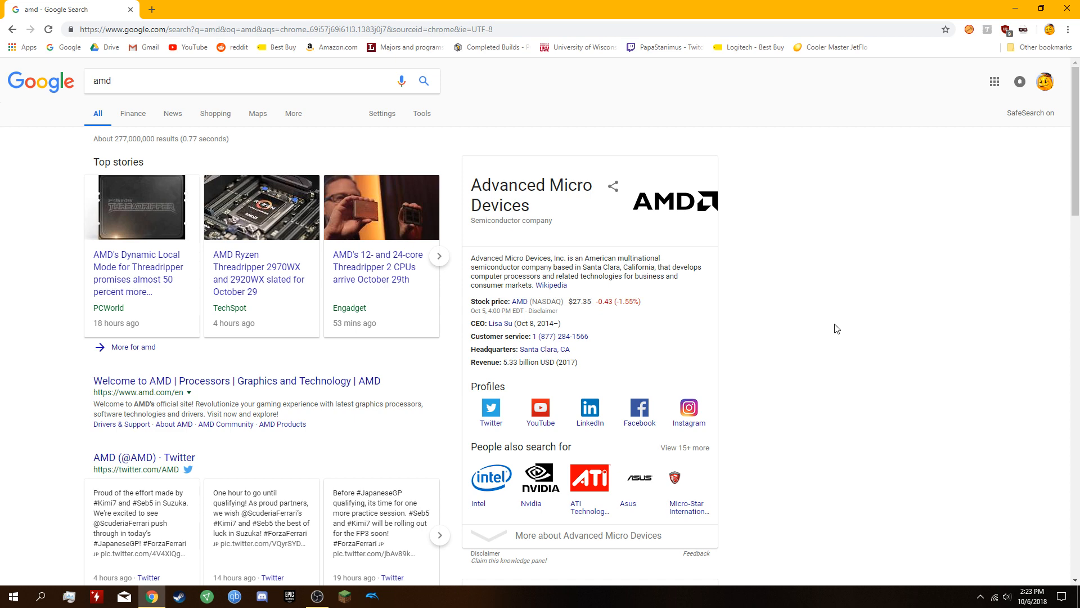
# On AMD Drivers & Support, select Chipsets > AMD Socket AM4 > B450 and submit.
pyautogui.click(377, 385)
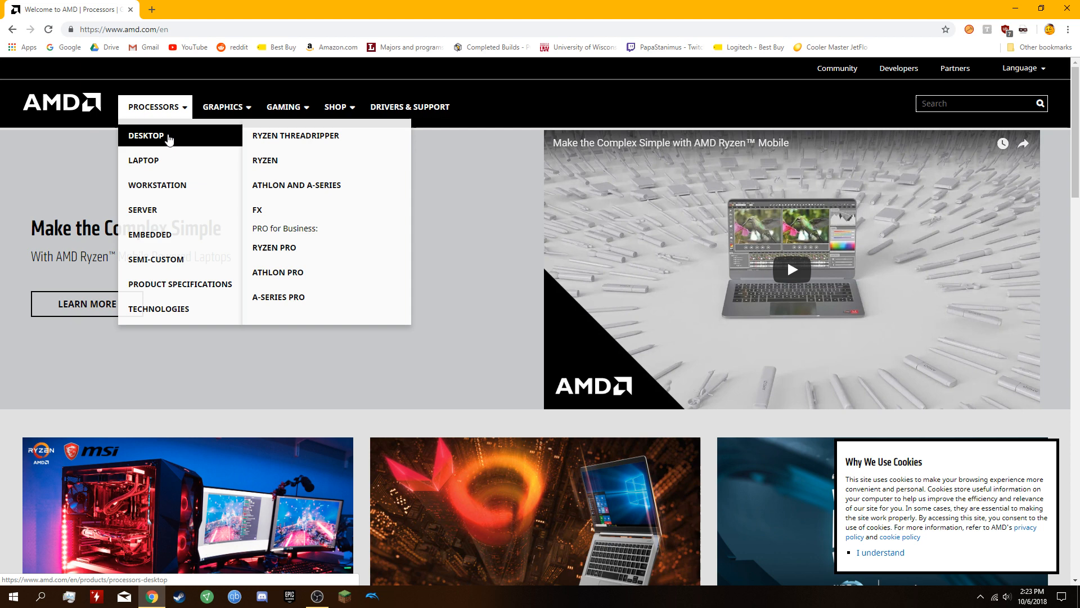
pyautogui.click(410, 107)
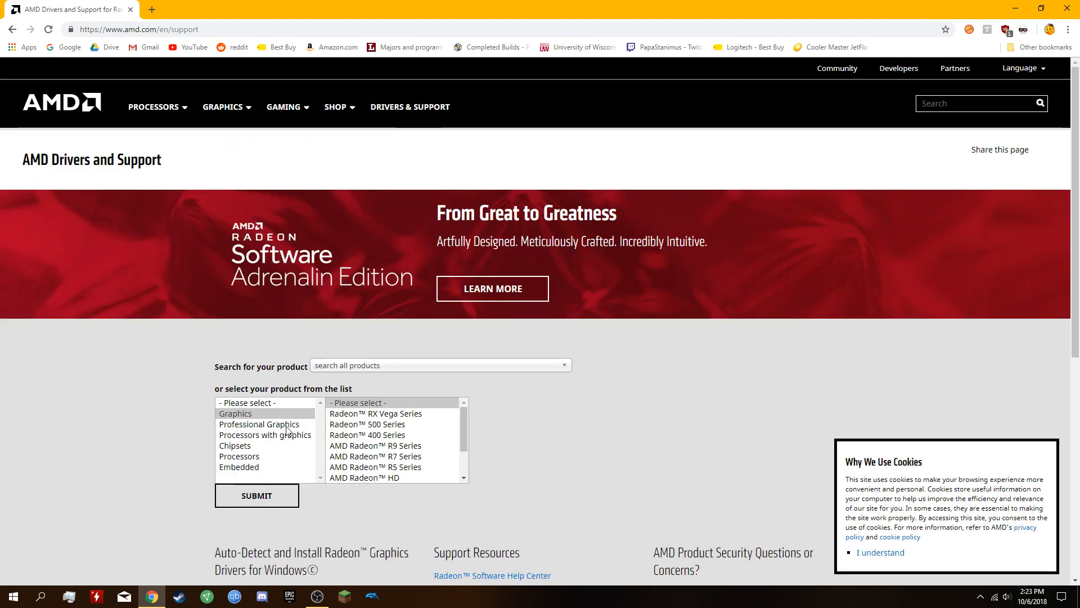
pyautogui.click(250, 447)
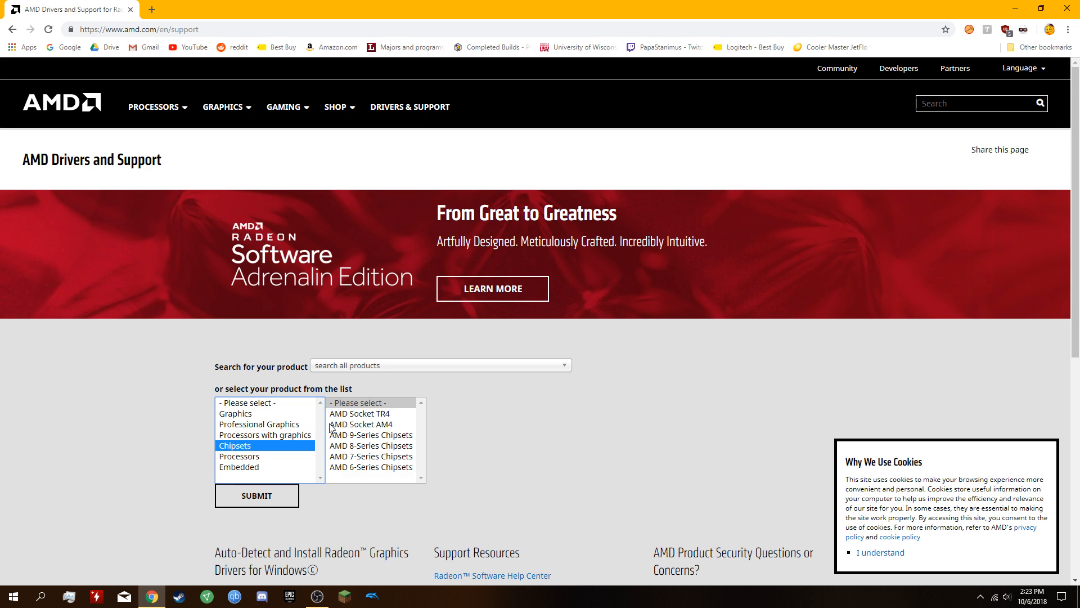
pyautogui.click(350, 425)
pyautogui.click(440, 434)
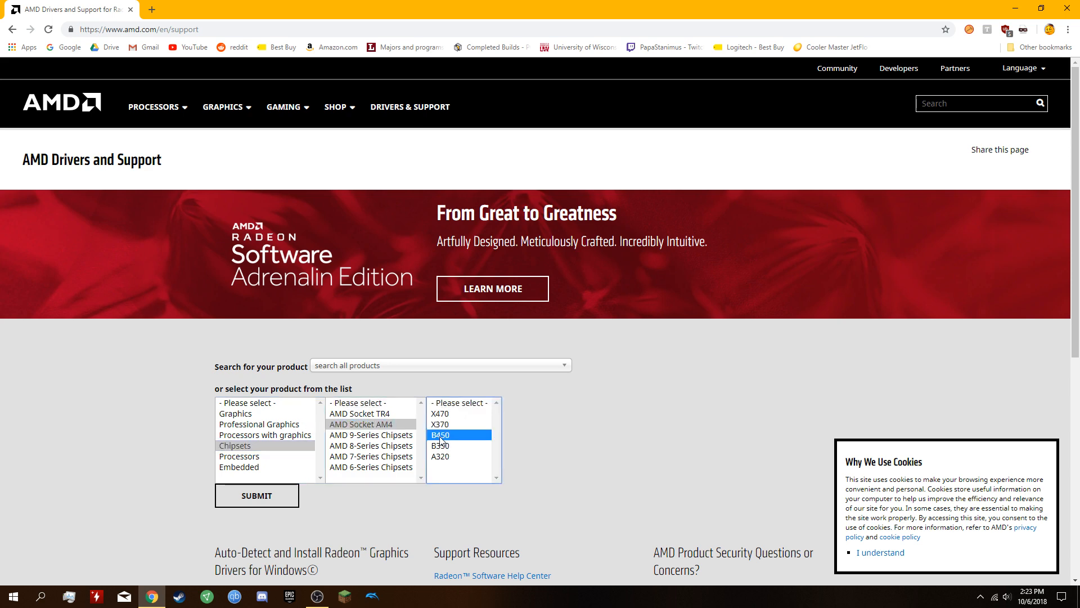
pyautogui.click(276, 493)
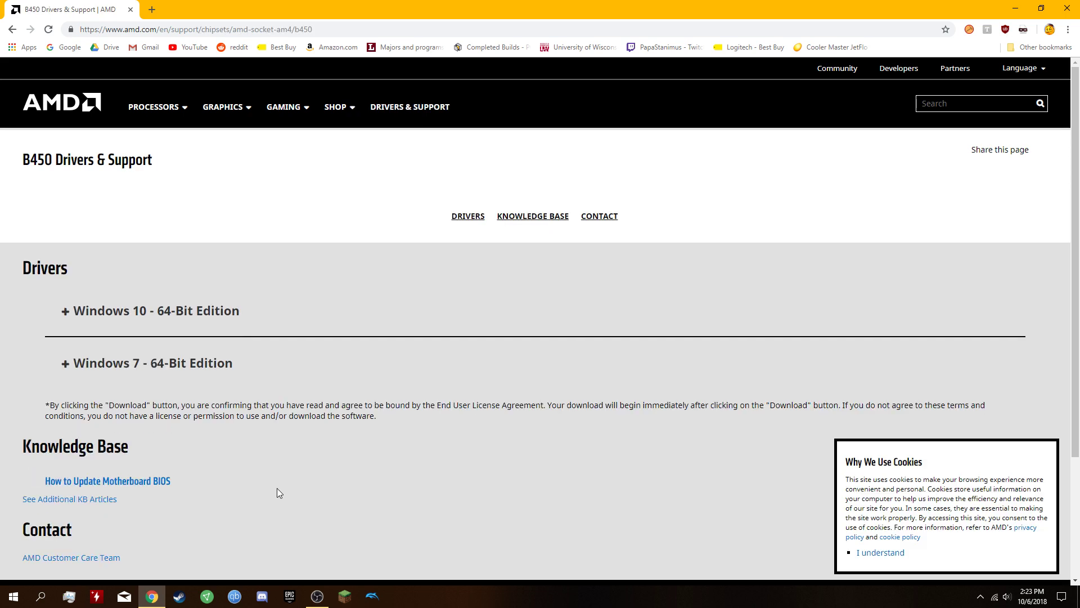
# Download the Windows 10 64-bit AMD Chipset Drivers package and keep the flagged file.
pyautogui.click(168, 314)
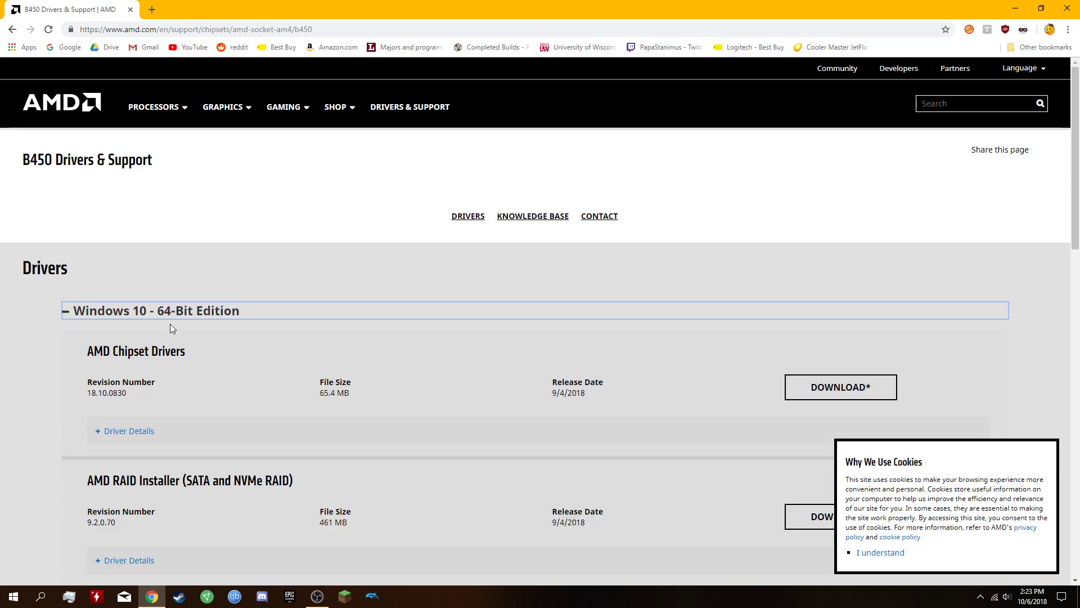
pyautogui.click(885, 393)
pyautogui.click(153, 571)
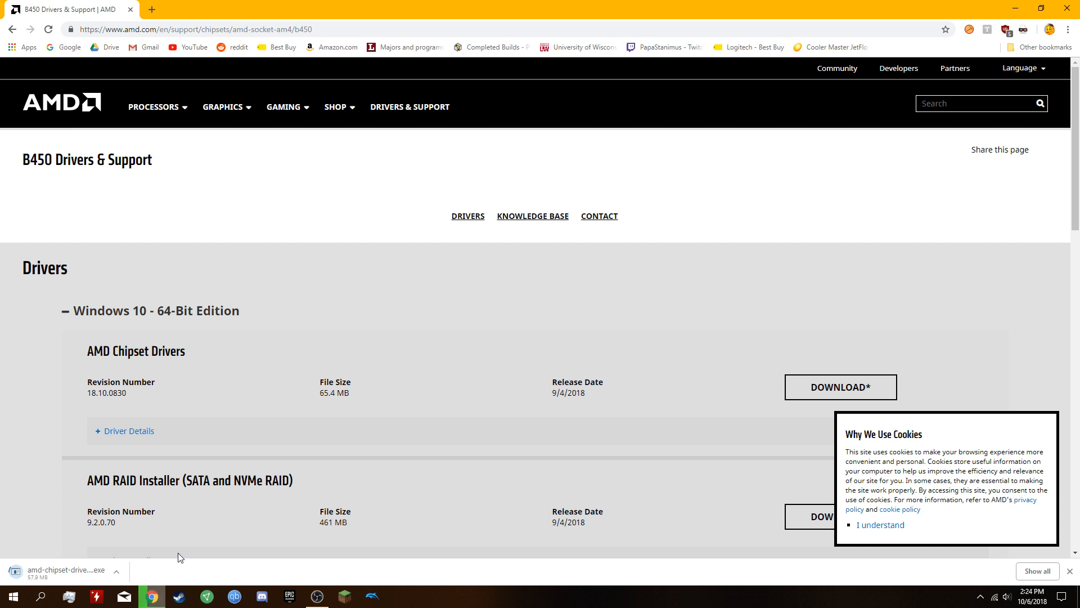
# Run the installer into the default folder and accept the license to install driver 18.10.
pyautogui.click(52, 563)
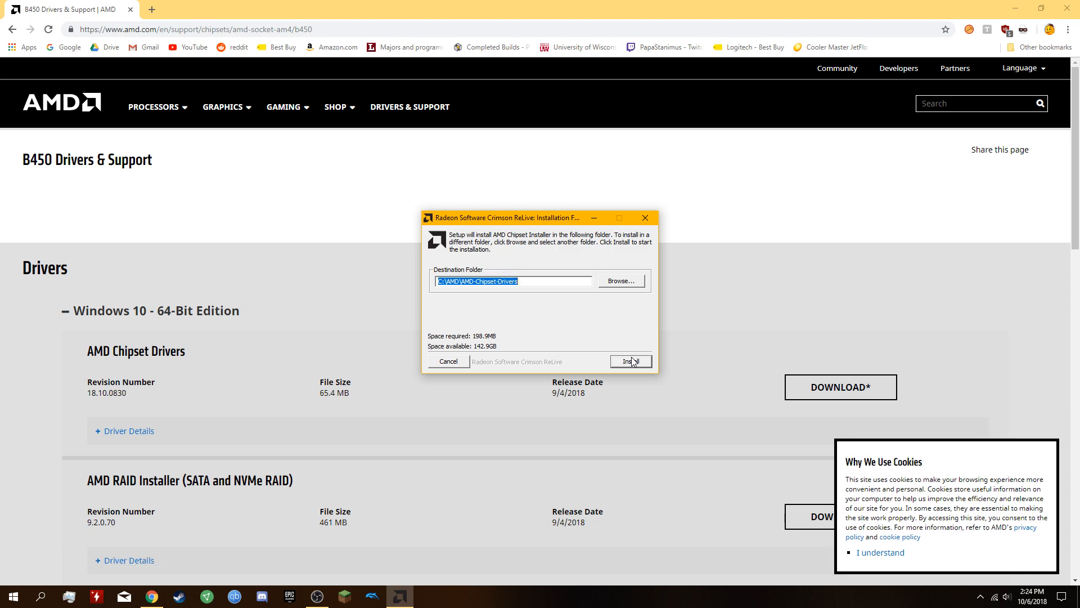
pyautogui.click(632, 359)
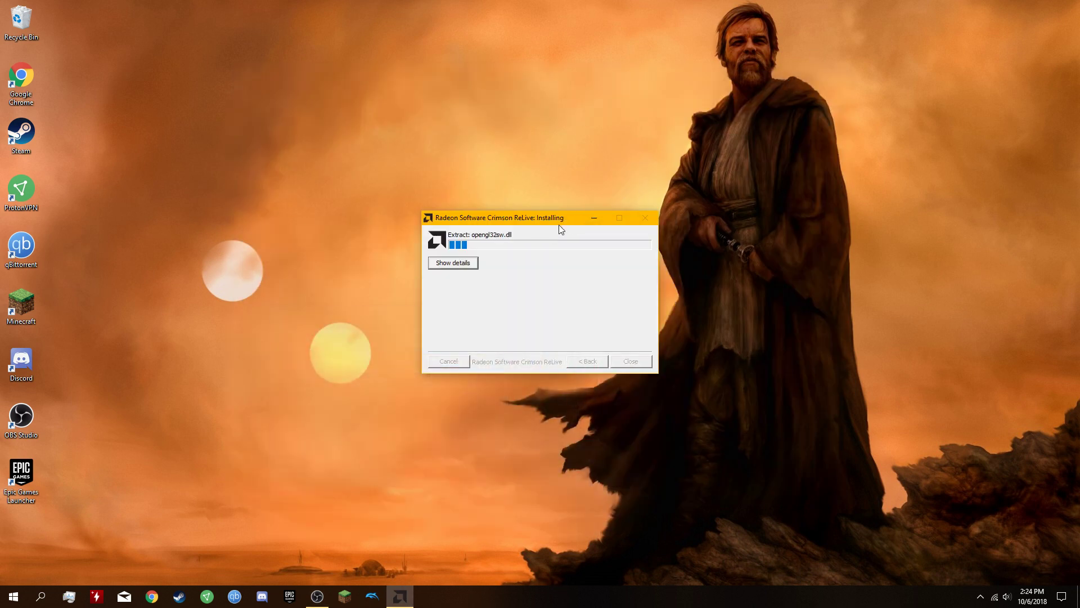
pyautogui.moveTo(560, 227); pyautogui.dragTo(784, 119)
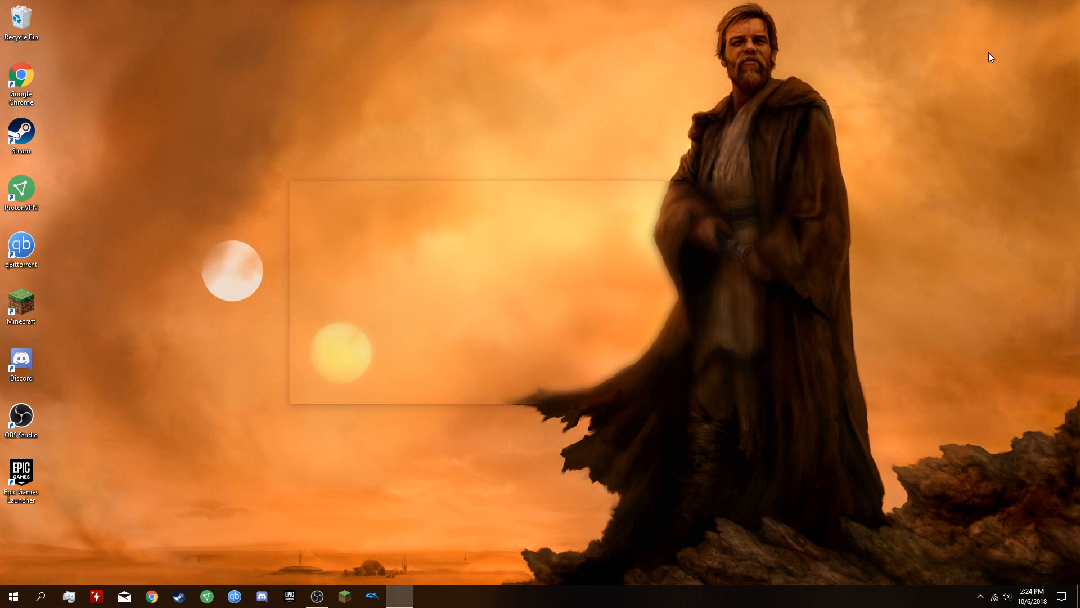
pyautogui.click(550, 390)
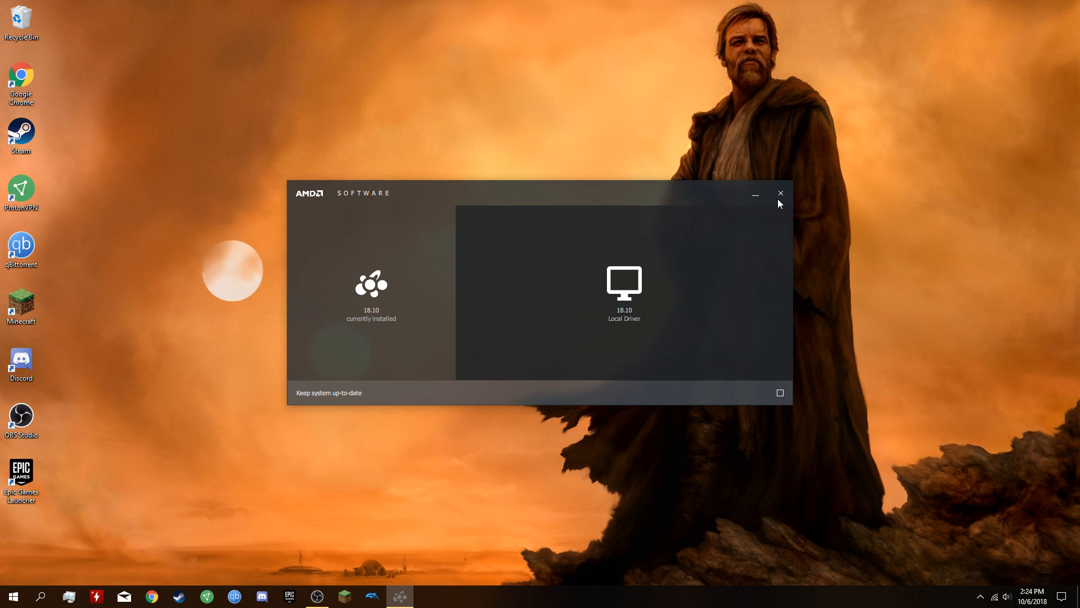
# Close AMD Software and reach Power Options via Control Panel > System and Security.
pyautogui.click(779, 193)
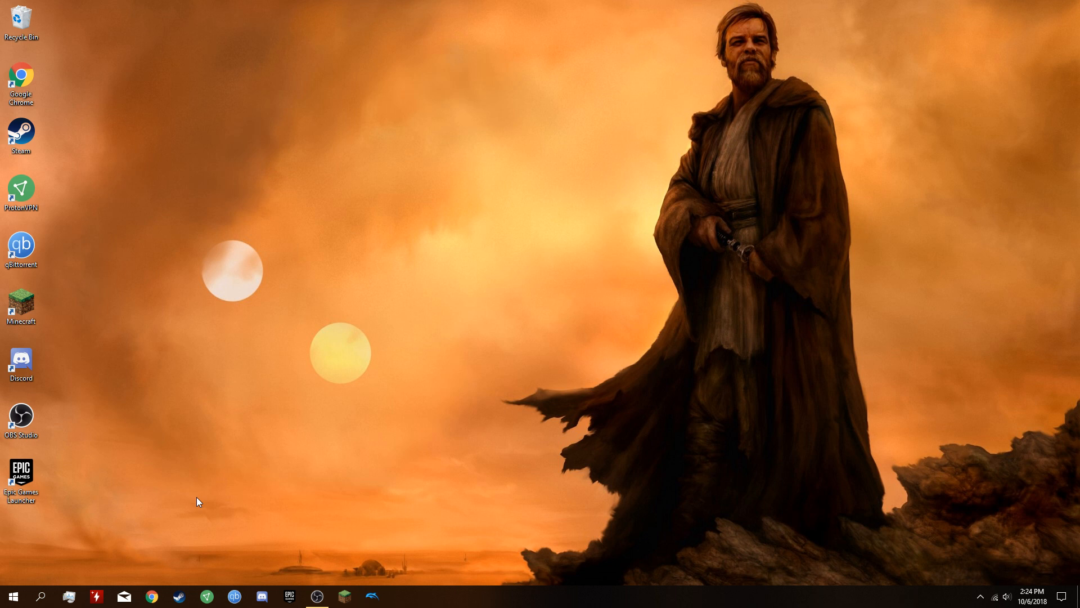
pyautogui.click(13, 596)
pyautogui.write('con')
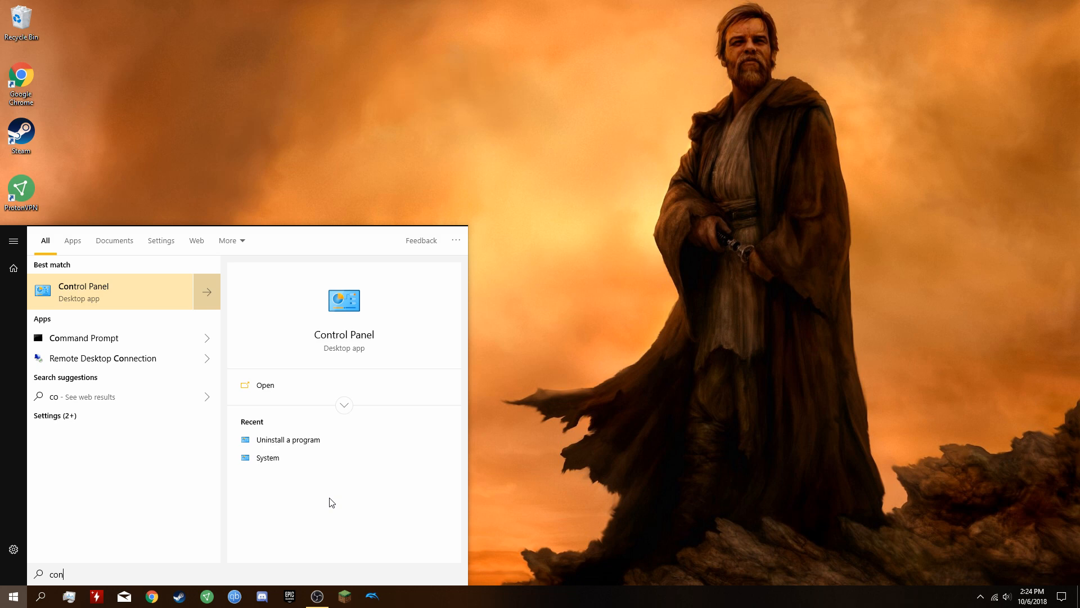
pyautogui.write('trol')
pyautogui.press('Return')
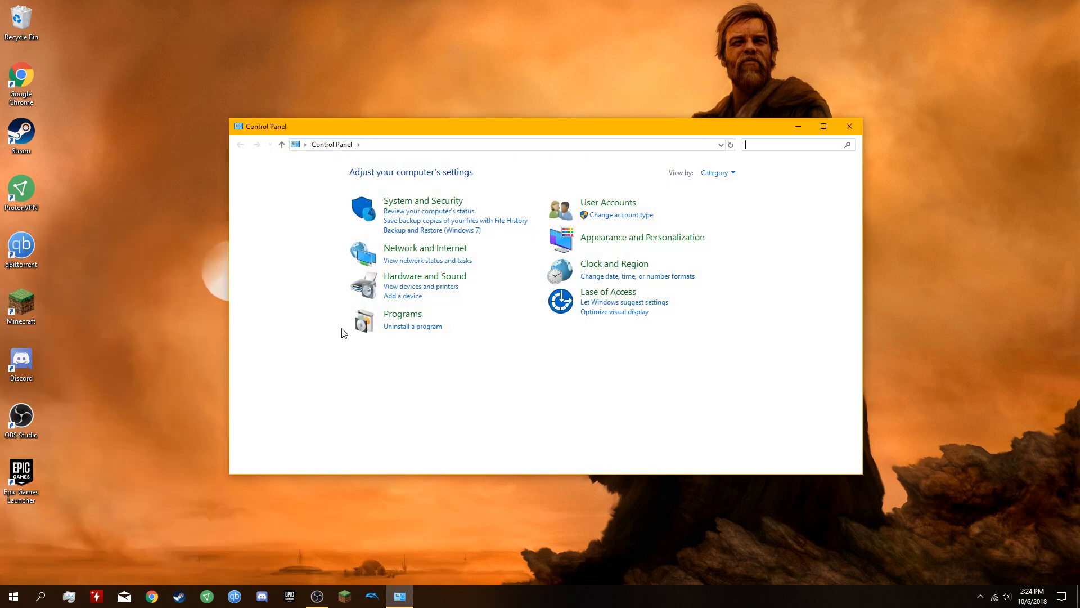
pyautogui.click(395, 201)
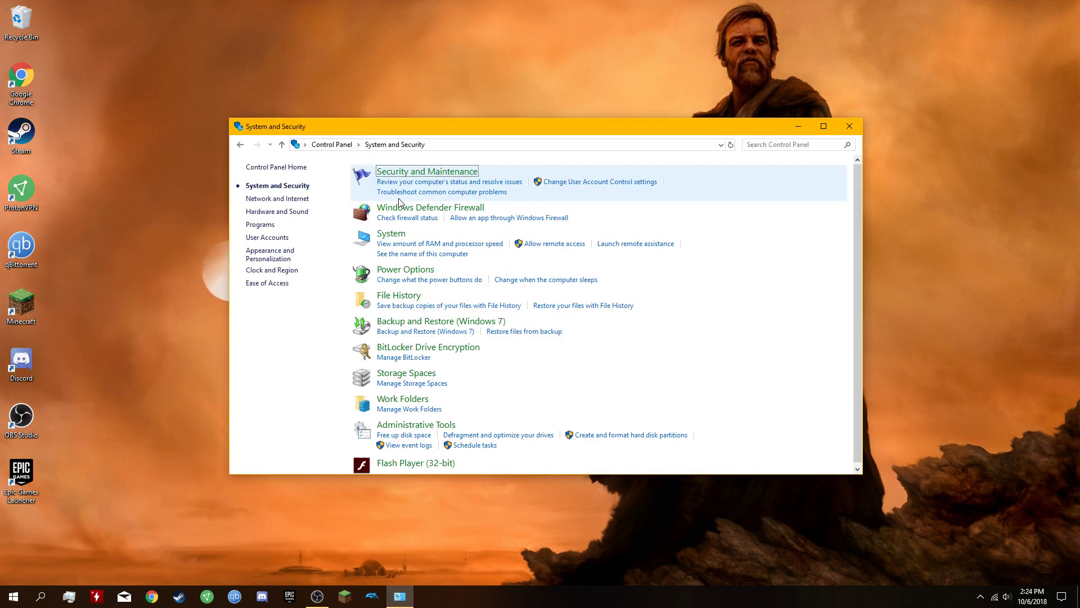
pyautogui.click(413, 270)
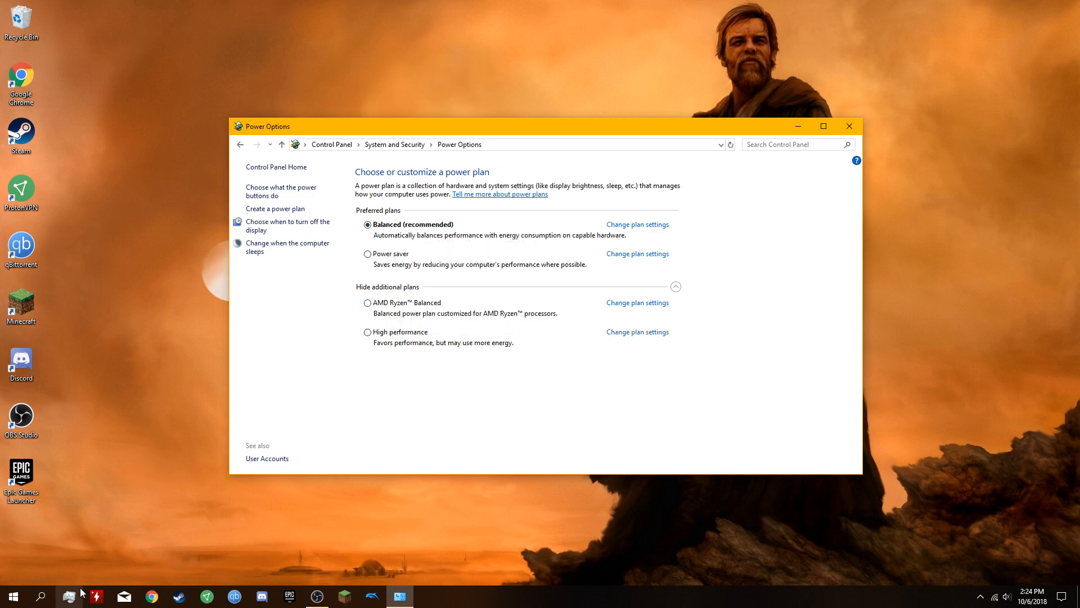
# Launch Ryzen Master and arrange it beside the Power Options window.
pyautogui.click(13, 596)
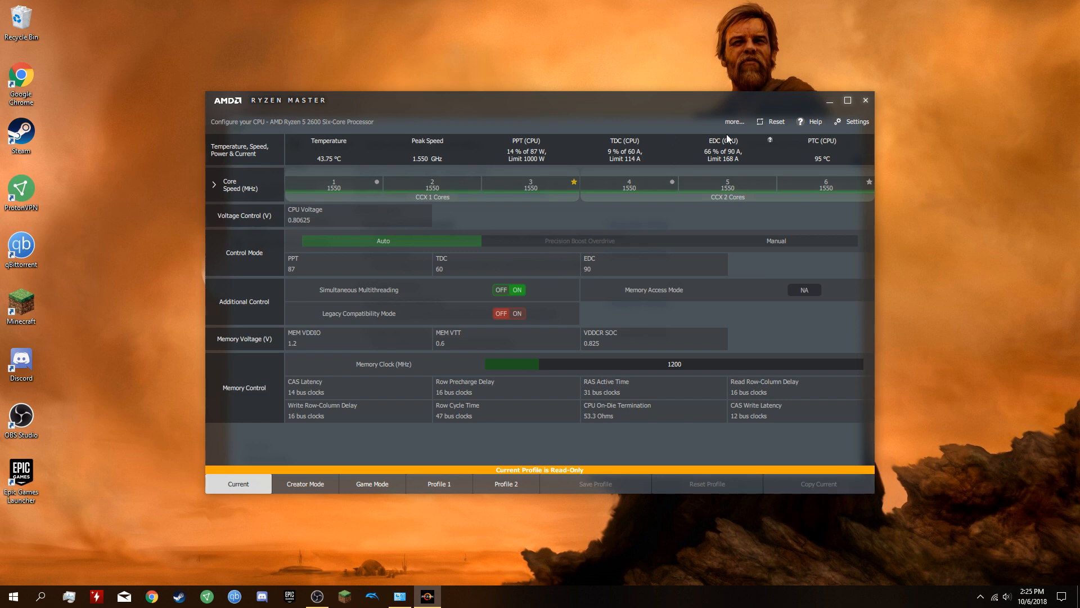
pyautogui.moveTo(690, 102); pyautogui.dragTo(484, 122)
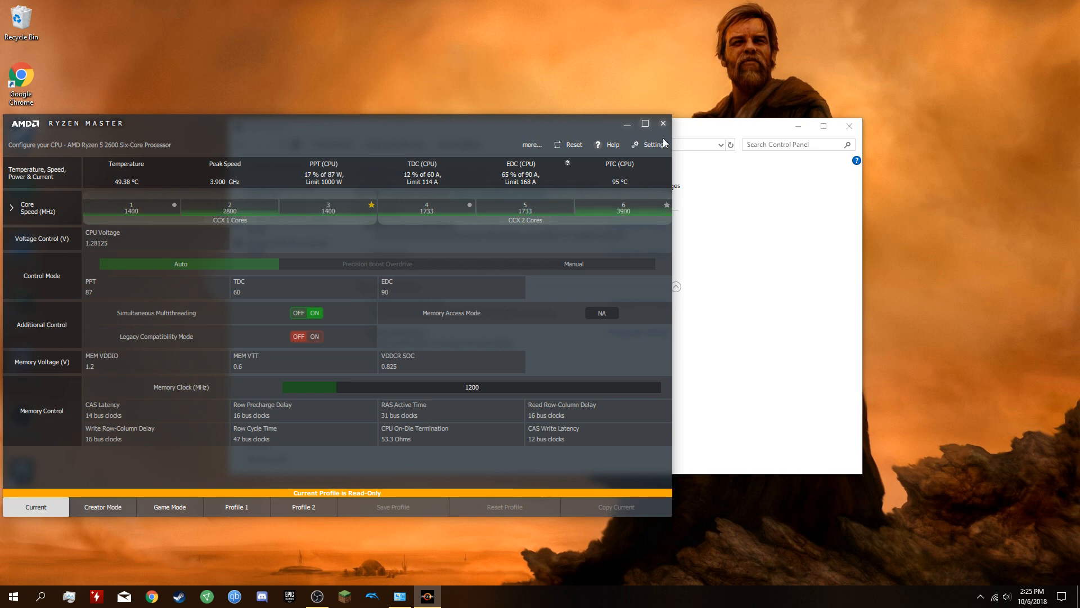
pyautogui.moveTo(707, 127); pyautogui.dragTo(985, 146)
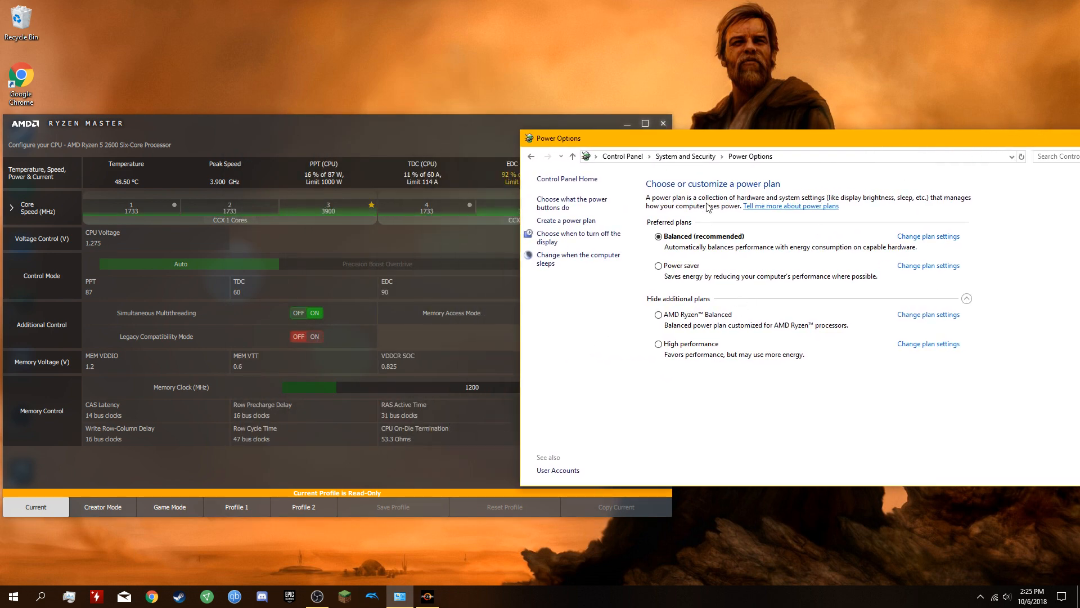
pyautogui.moveTo(708, 138); pyautogui.dragTo(757, 134)
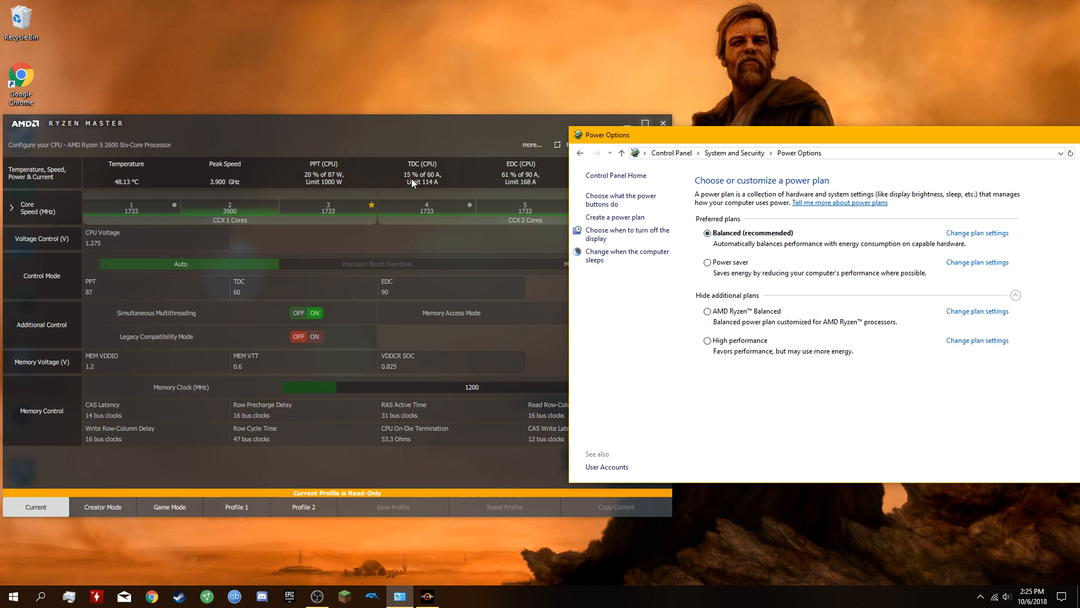
# Switch the plan to AMD Ryzen Balanced, then back to Balanced (recommended).
pyautogui.click(739, 315)
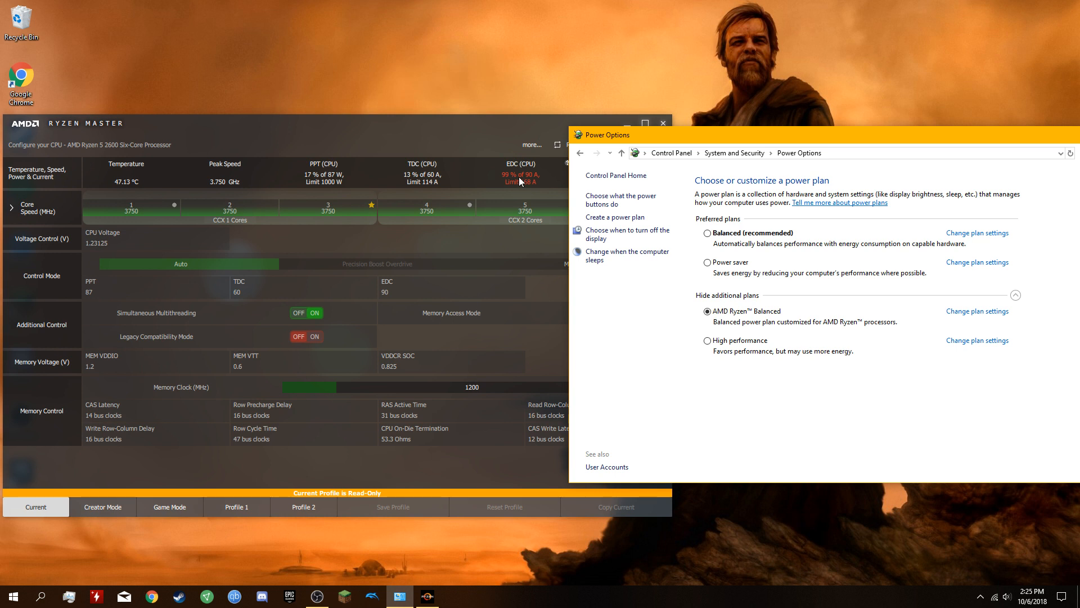
pyautogui.click(744, 237)
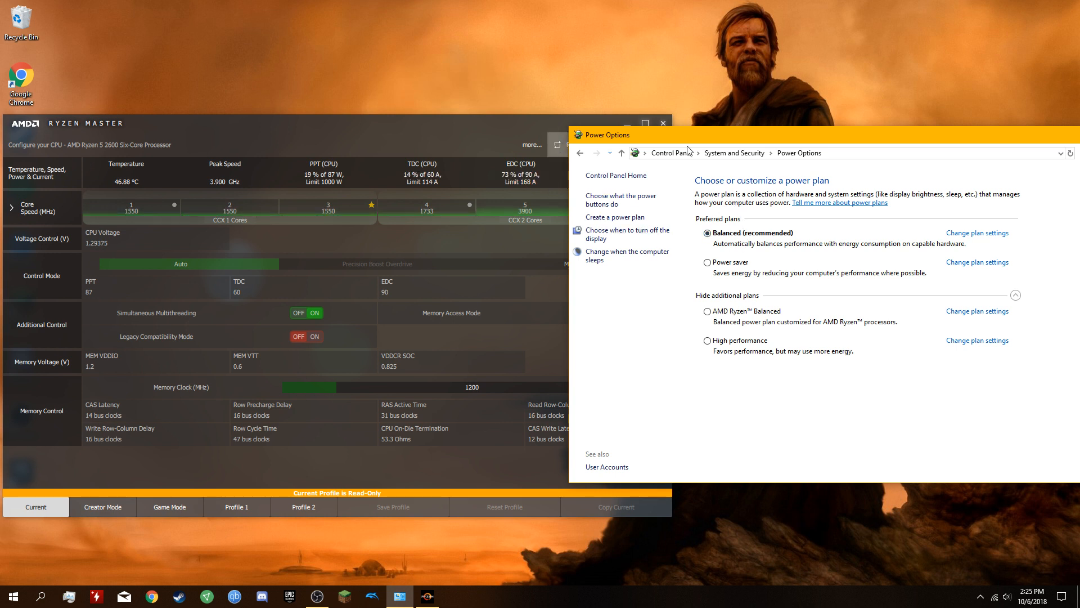
pyautogui.moveTo(726, 140); pyautogui.dragTo(485, 142)
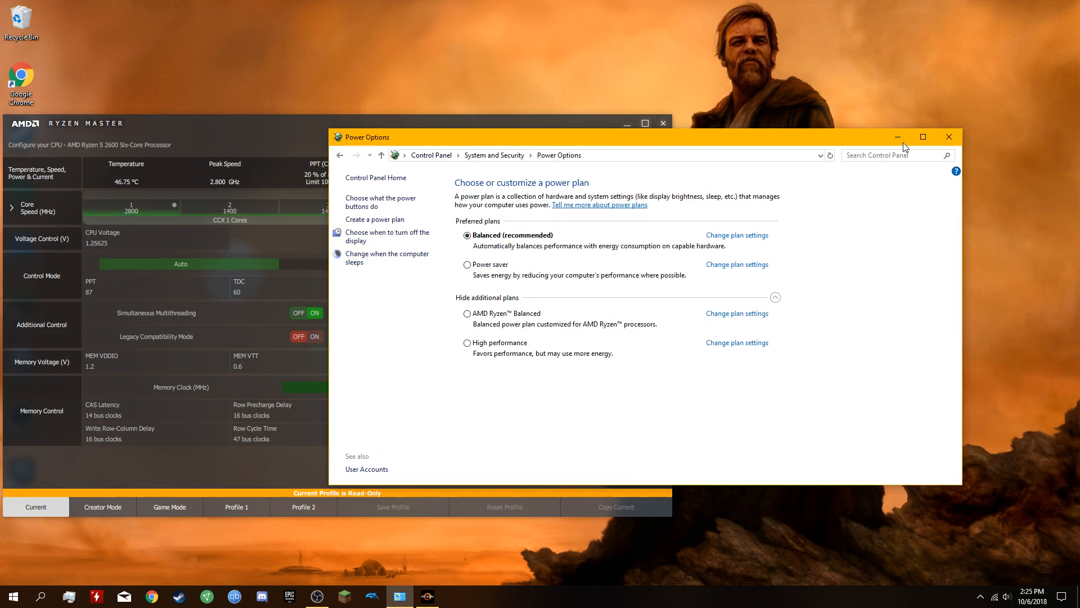